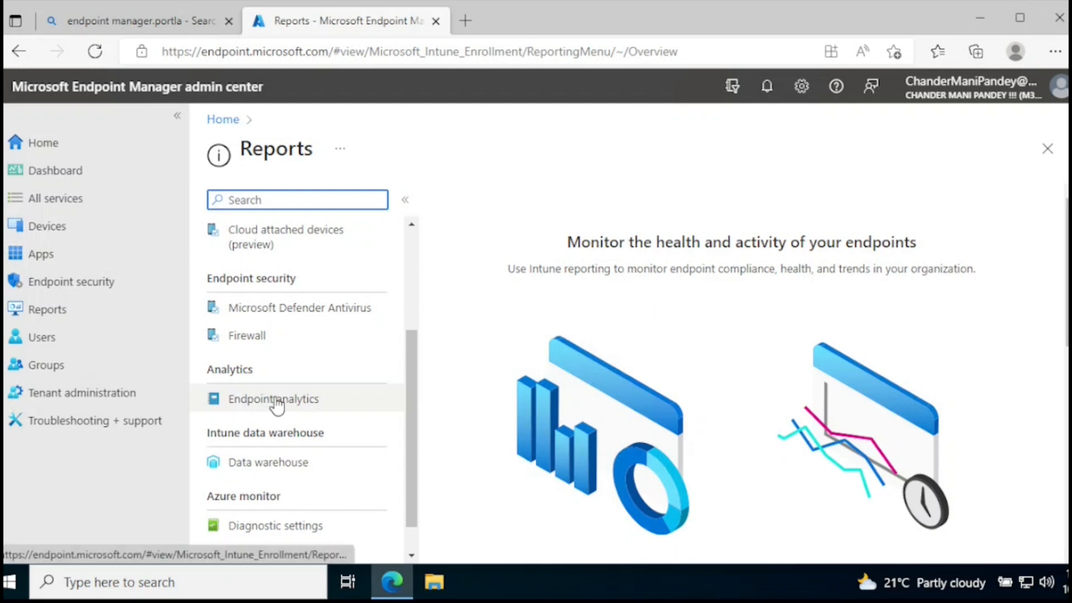
- Open Endpoint analytics and review the device data collection options, keeping All cloud-managed devices selected
left_click(278, 400)
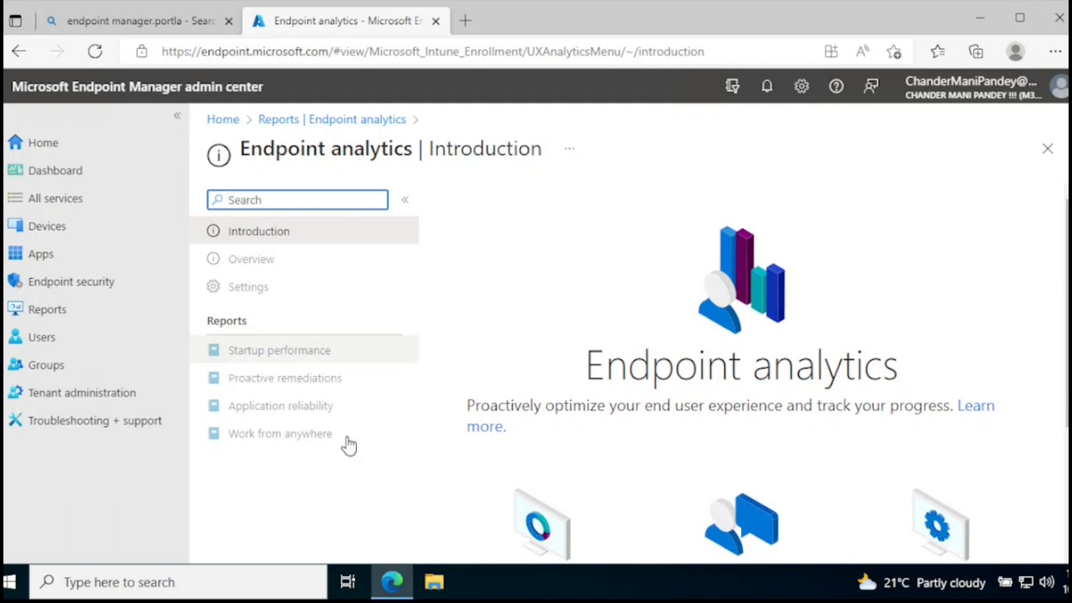
scroll(647, 377, "down", 3)
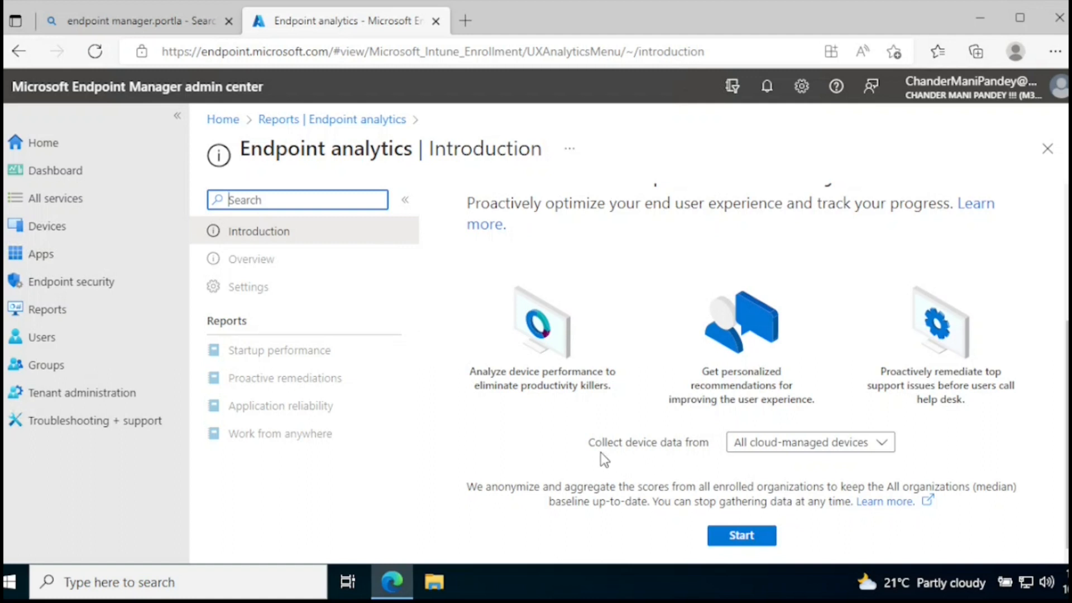
left_click_drag(589, 445, 707, 444)
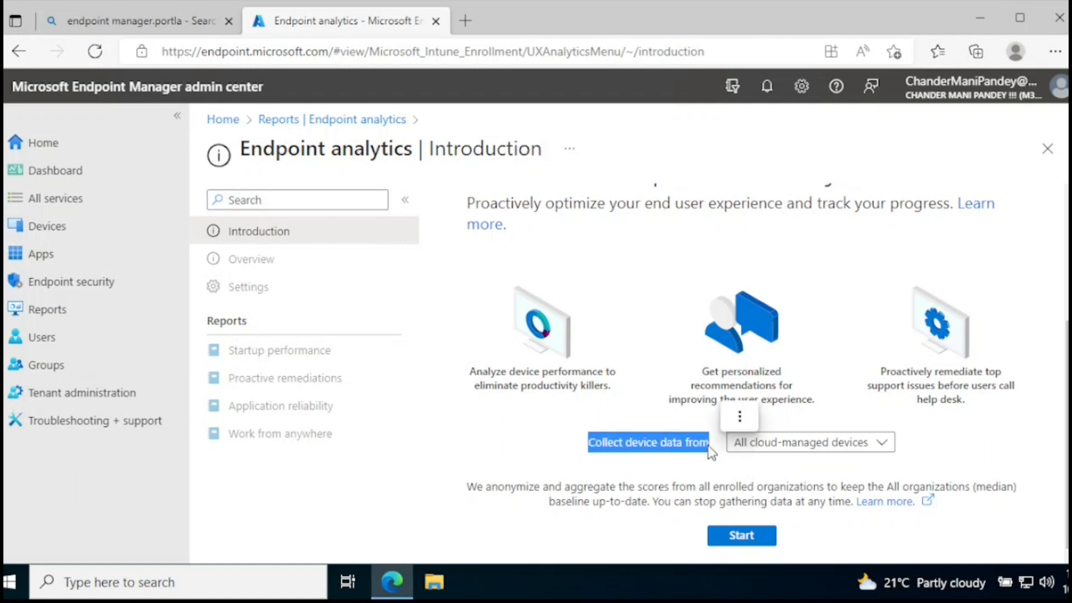
left_click(808, 450)
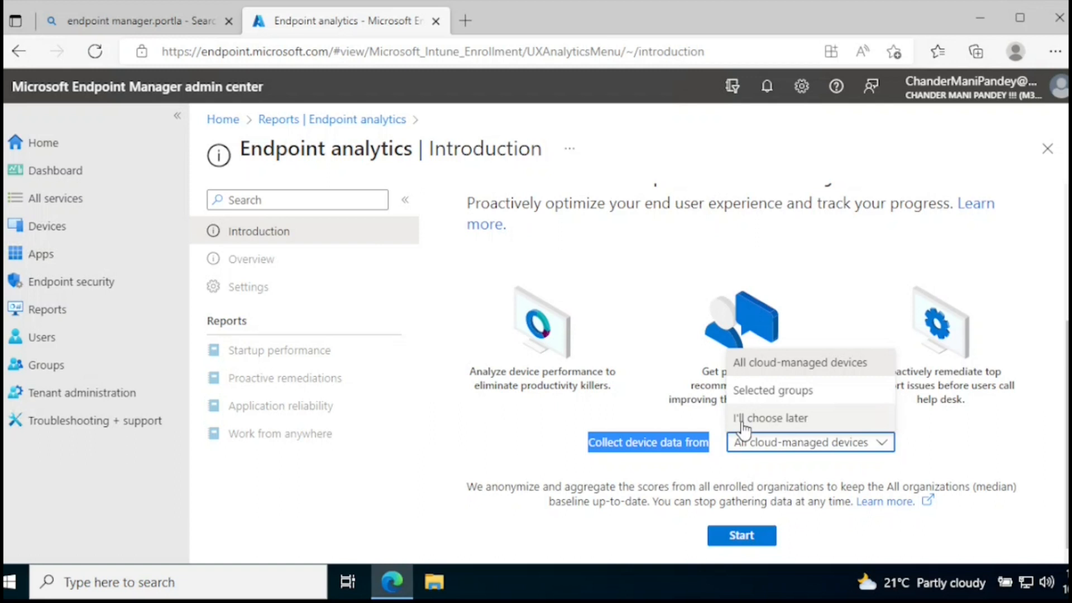
left_click(816, 370)
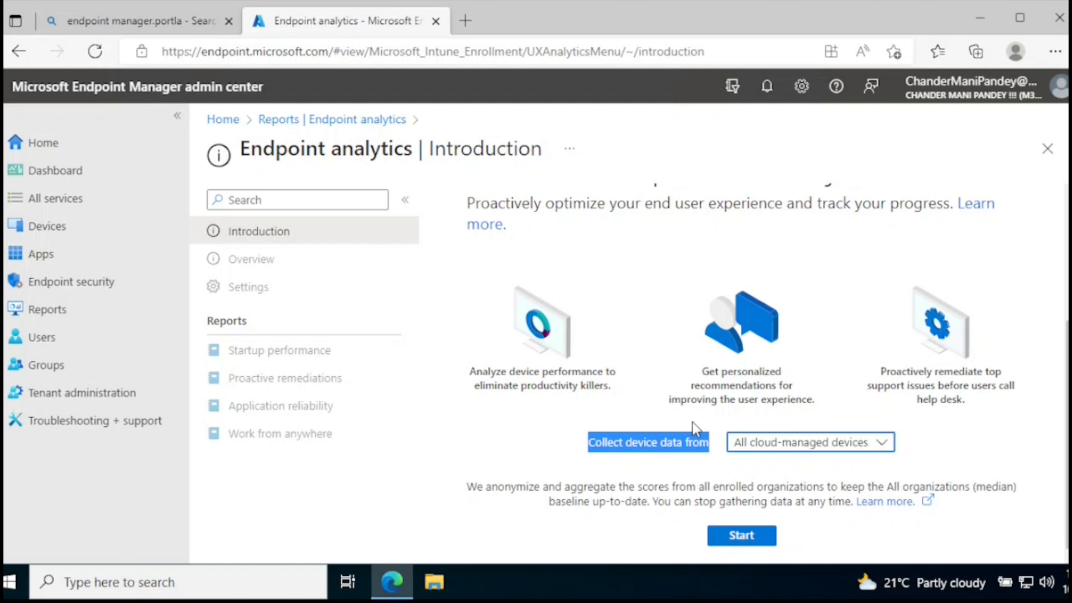
- View the list of configuration profiles under Devices
left_click(45, 235)
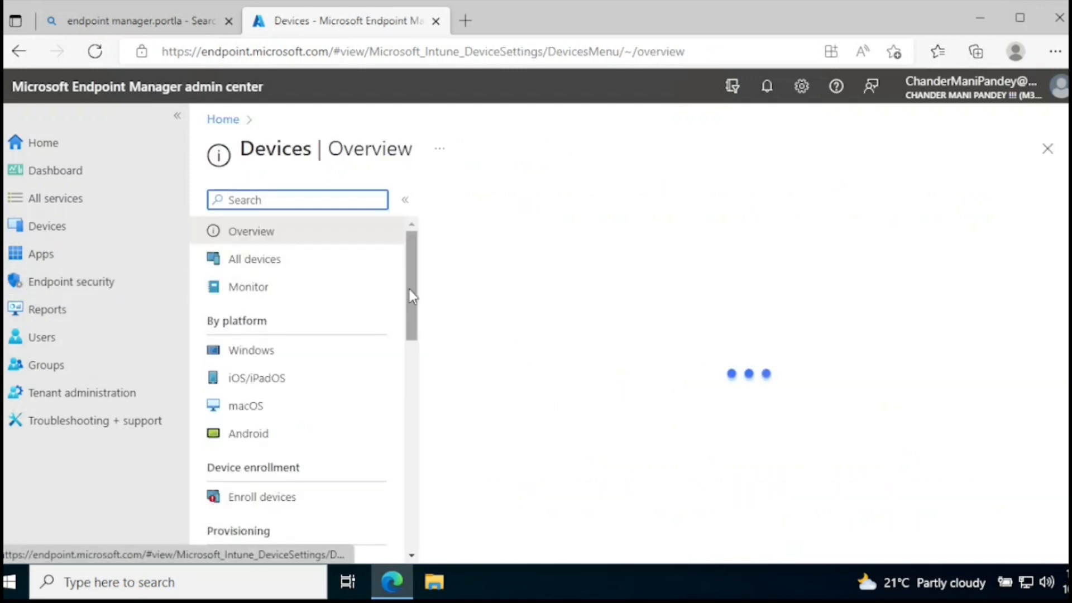
left_click_drag(409, 295, 411, 391)
left_click(284, 373)
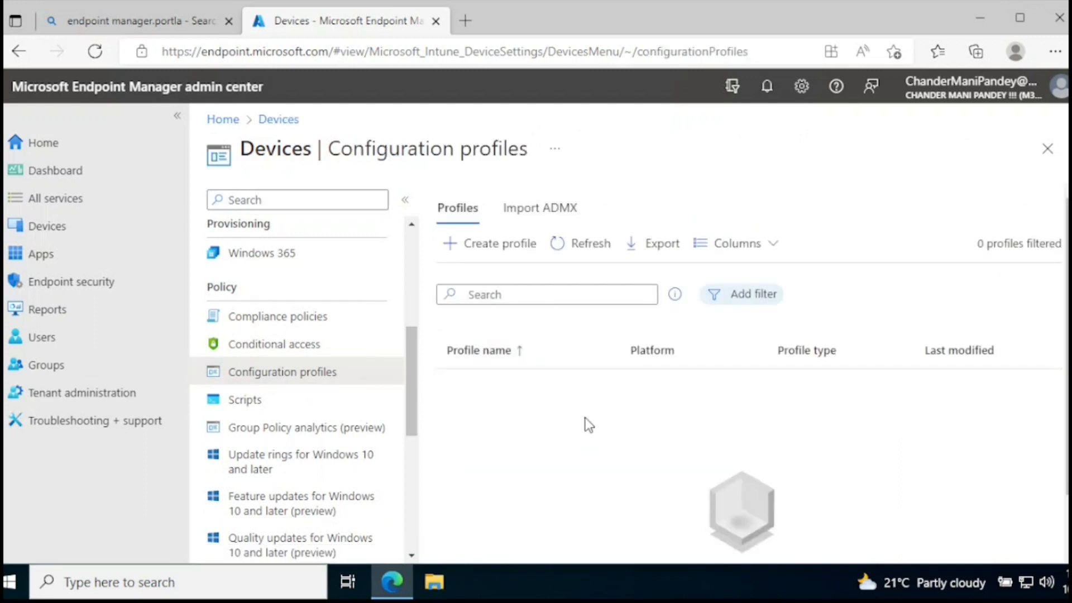
- Return to Endpoint analytics in Reports and start it with device data collected from All cloud-managed devices
left_click(54, 313)
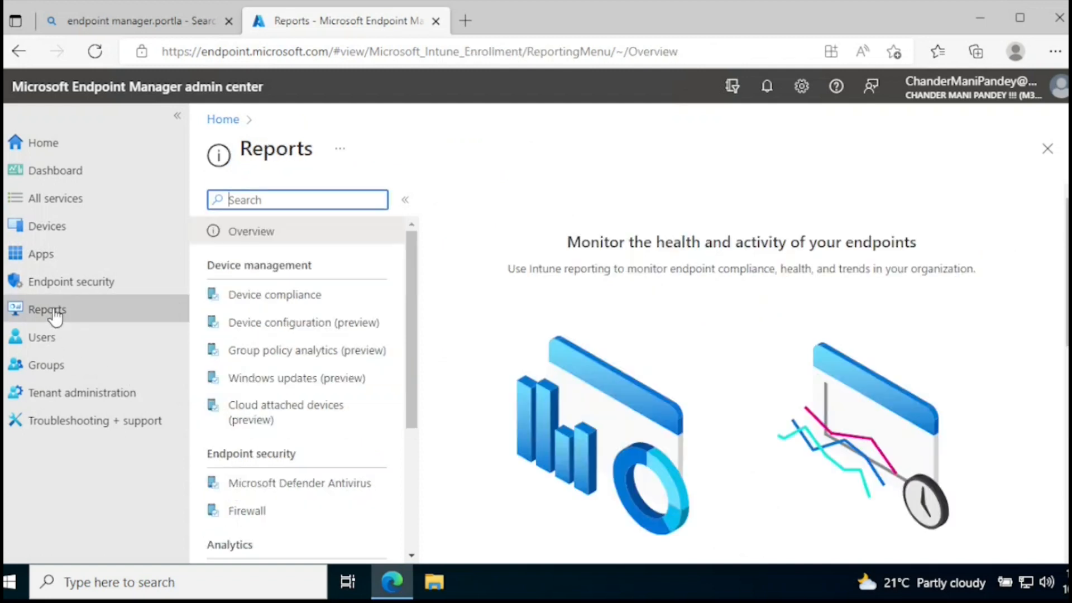
scroll(419, 326, "down", 1)
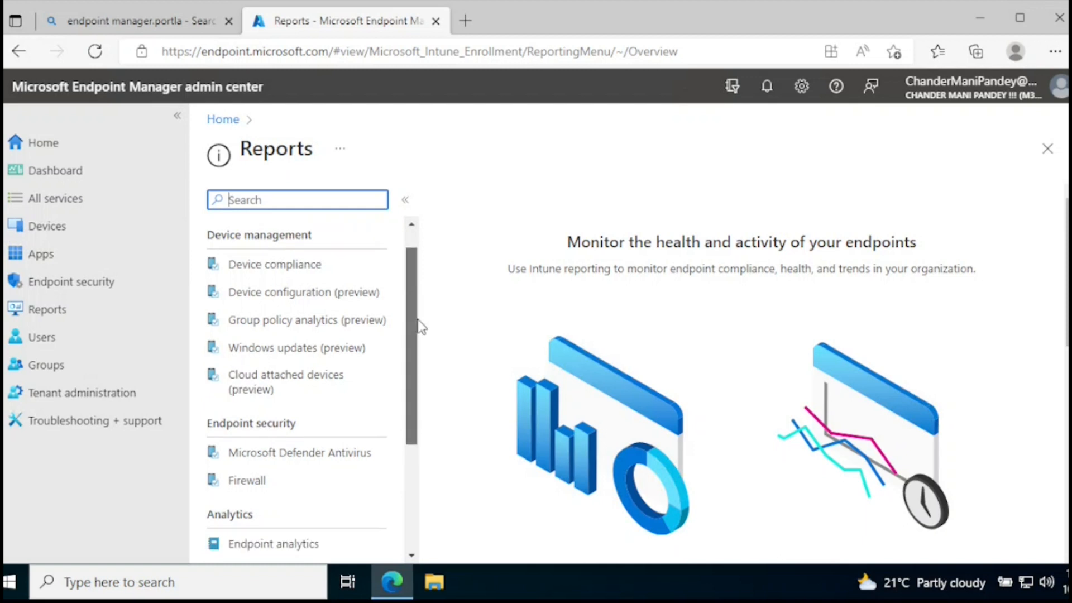
scroll(420, 327, "down", 3)
left_click(277, 407)
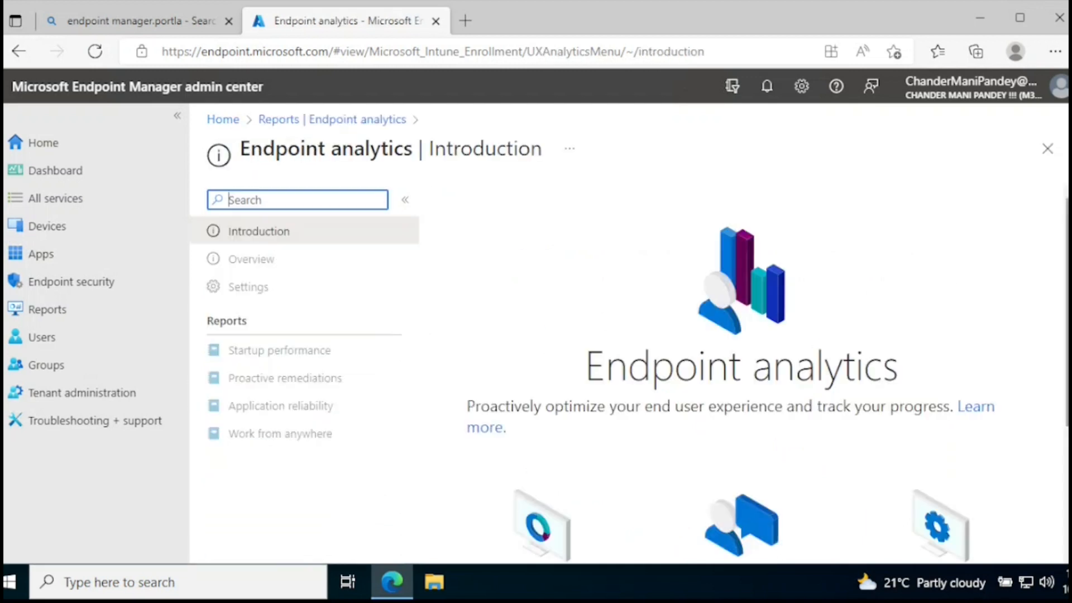
scroll(996, 442, "down", 3)
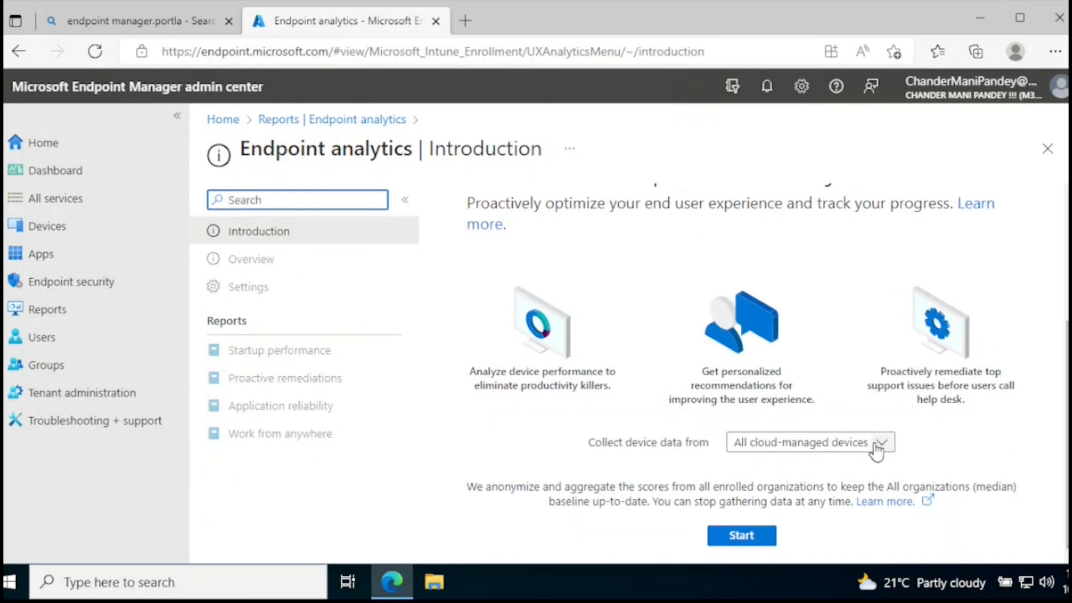
left_click(741, 536)
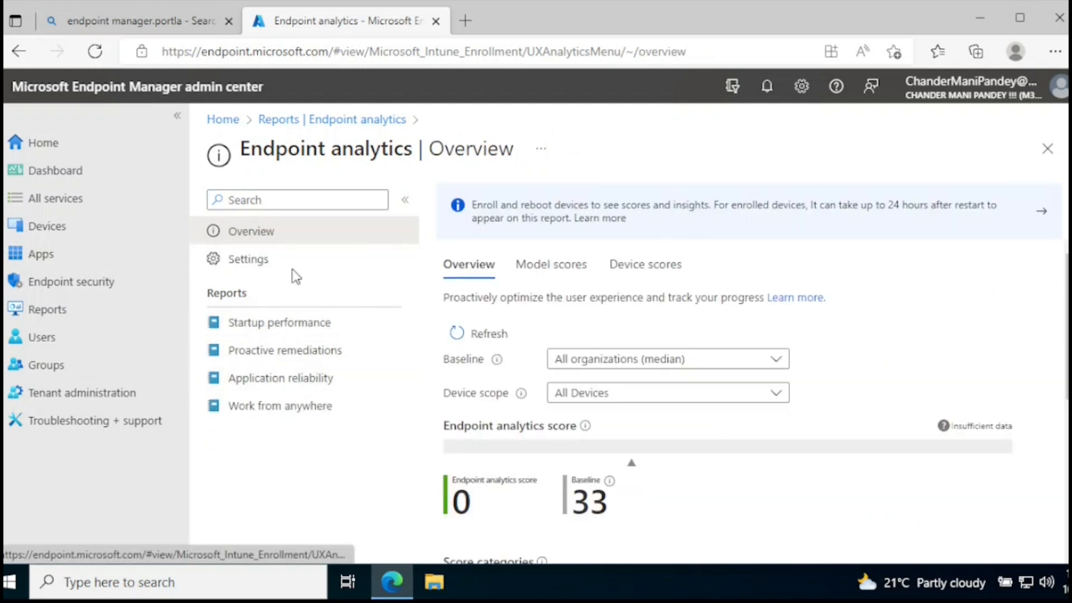
- Check the connection status of the Intune data collection policy in the Endpoint analytics settings
left_click(251, 263)
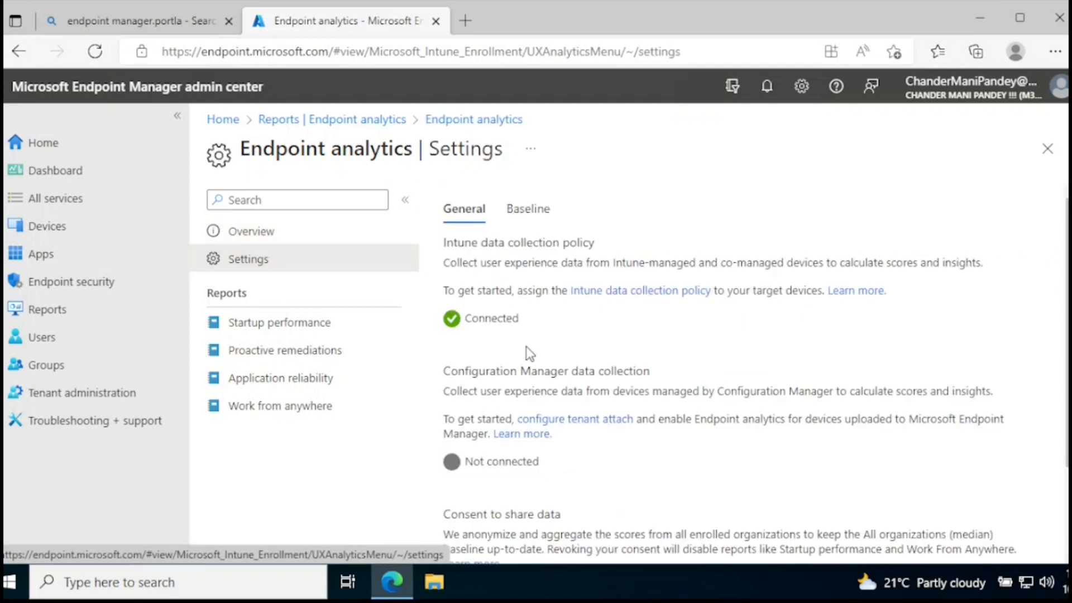
left_click_drag(444, 243, 595, 248)
left_click_drag(519, 319, 458, 324)
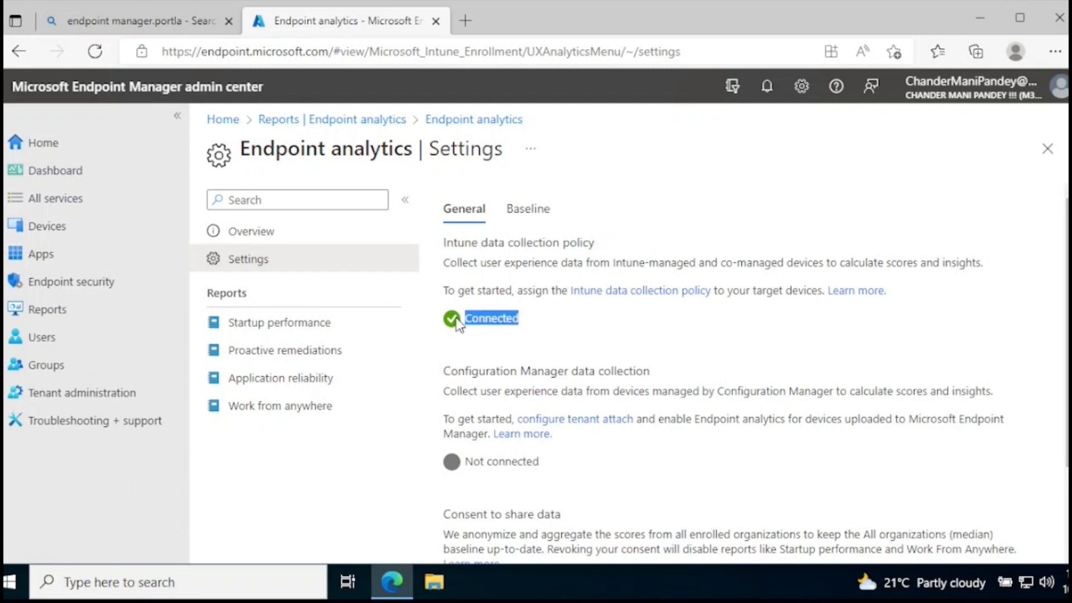
- Open the Intune data collection policy from the device configuration profiles
left_click(70, 237)
left_click_drag(414, 333, 415, 403)
left_click(327, 451)
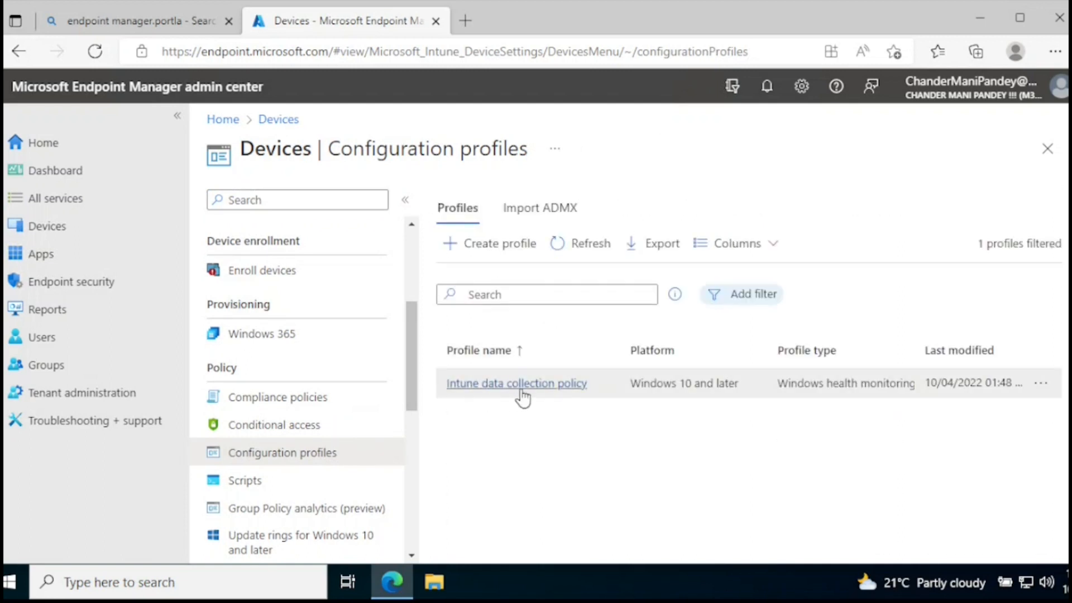
left_click(570, 388)
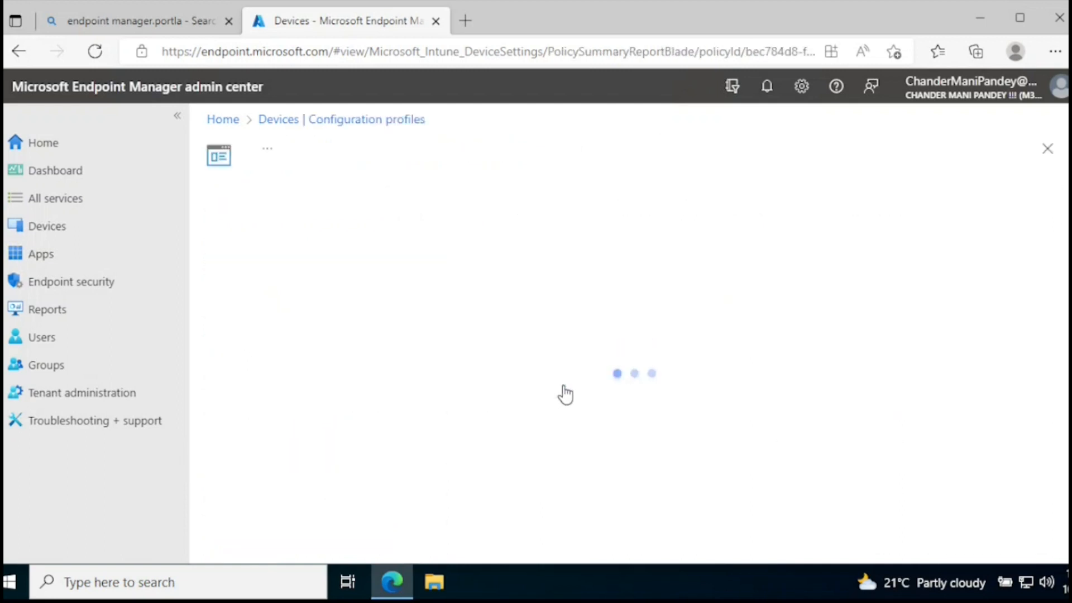
- Review the Intune data collection policy's included groups and open its assignments for editing
scroll(636, 385, "down", 1)
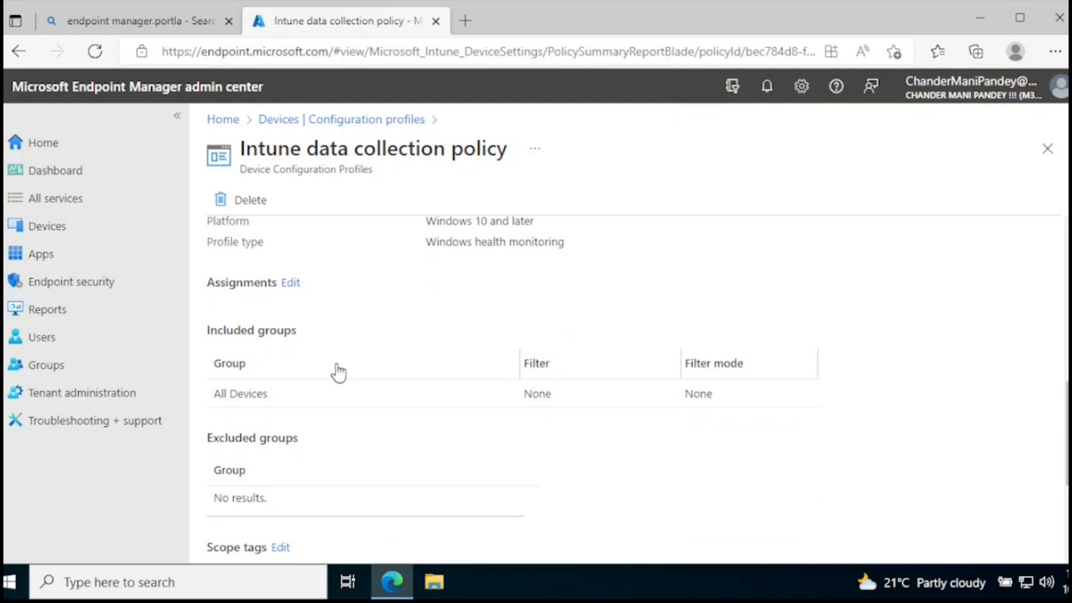
left_click_drag(269, 394, 218, 391)
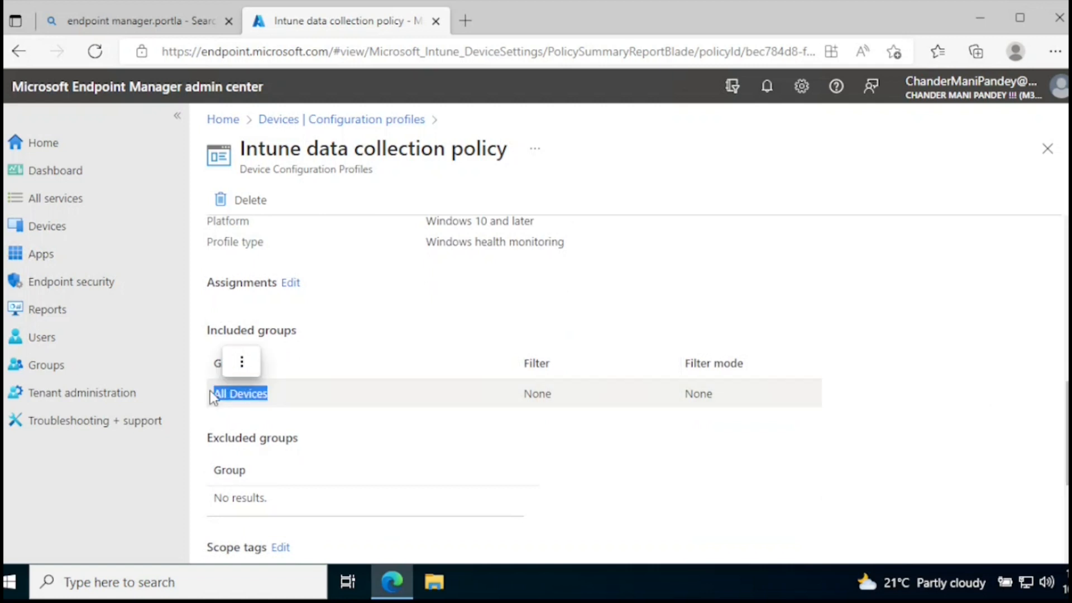
left_click(429, 423)
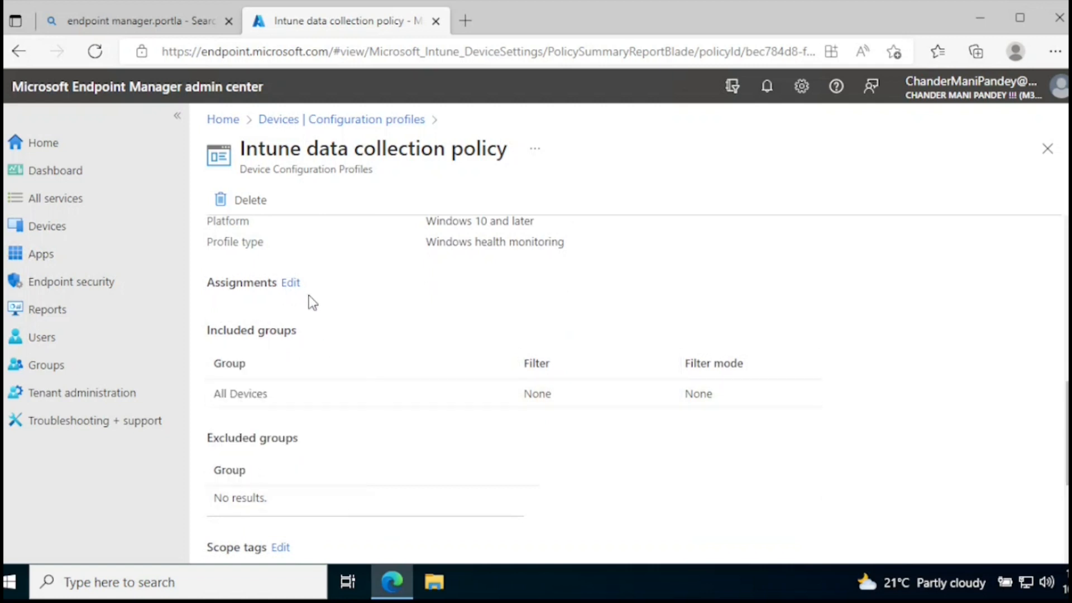
left_click(292, 283)
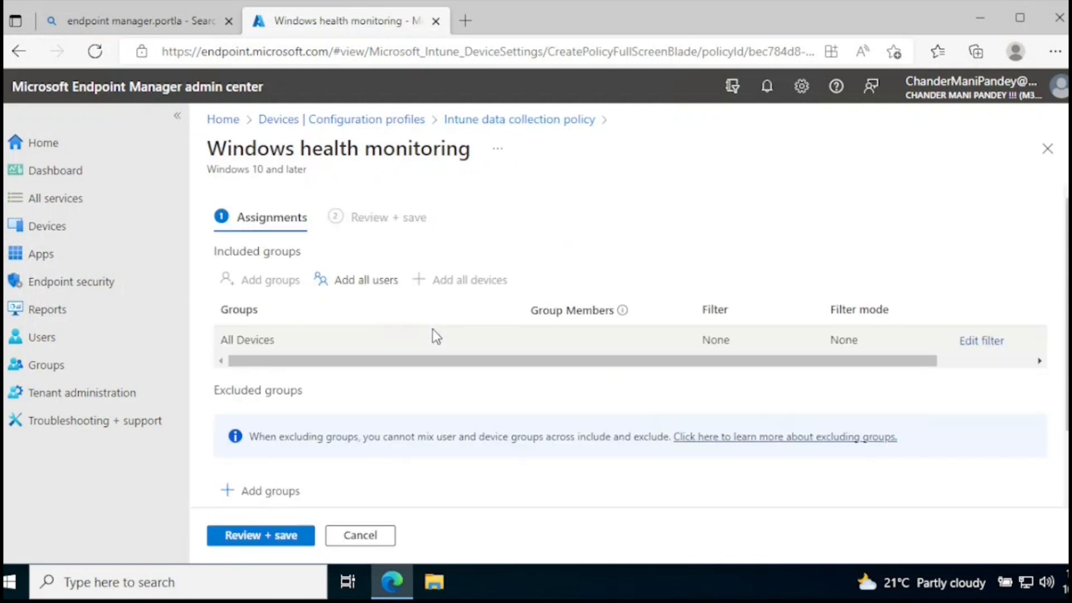
left_click_drag(862, 364, 538, 236)
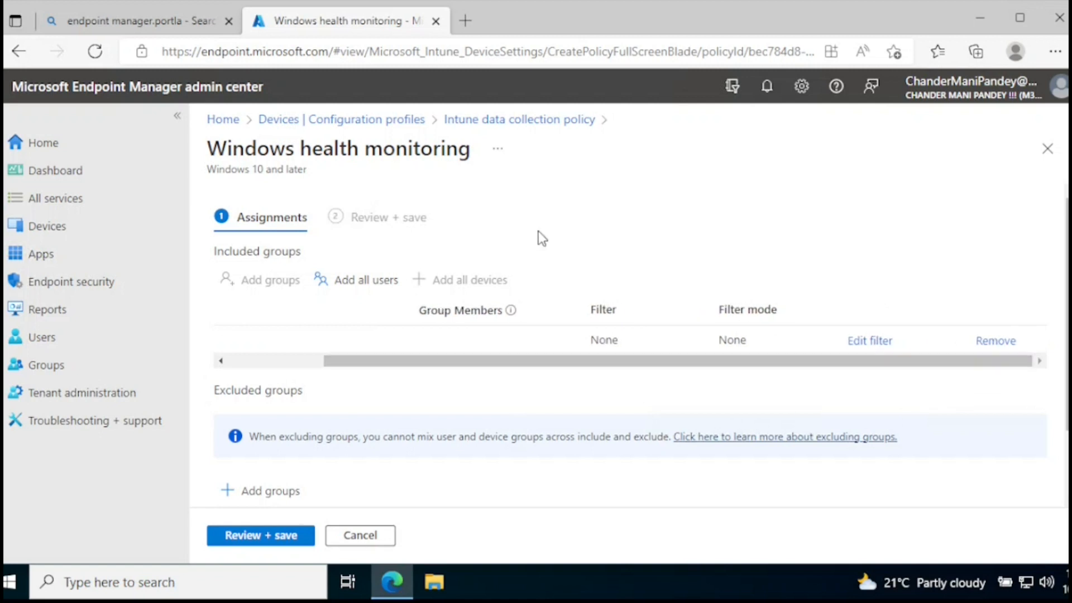
- Go back to the Endpoint analytics settings in Reports and recheck the Intune data collection policy's status
left_click(55, 315)
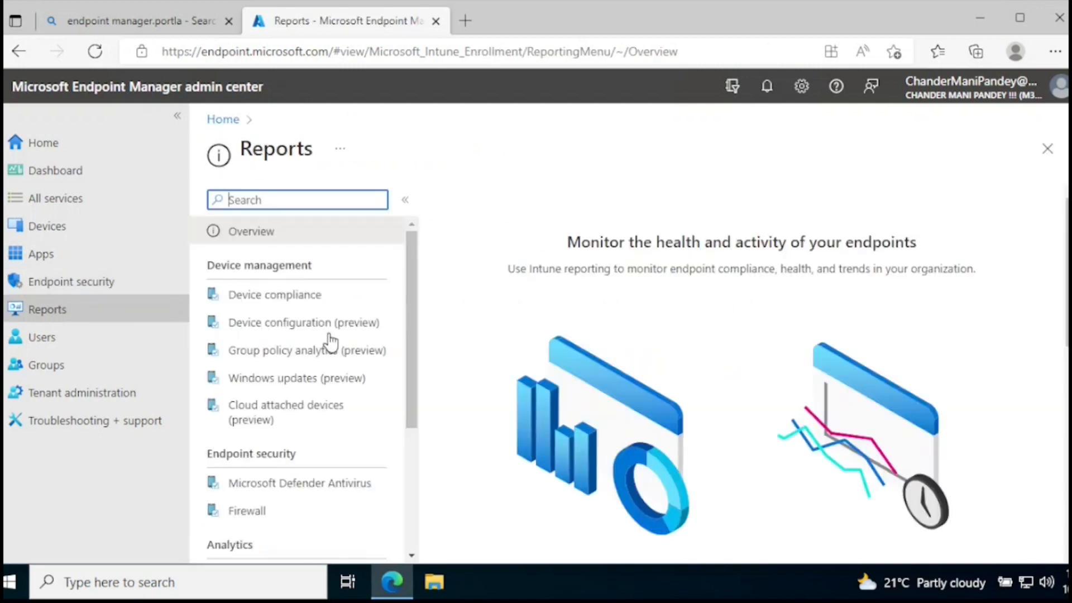
left_click_drag(410, 319, 410, 390)
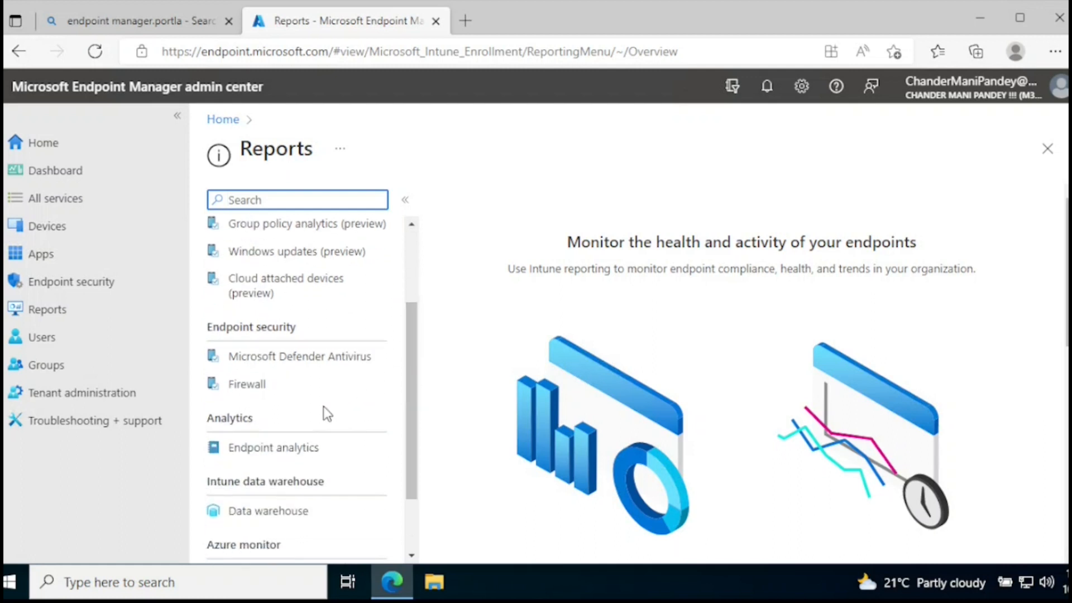
left_click(286, 449)
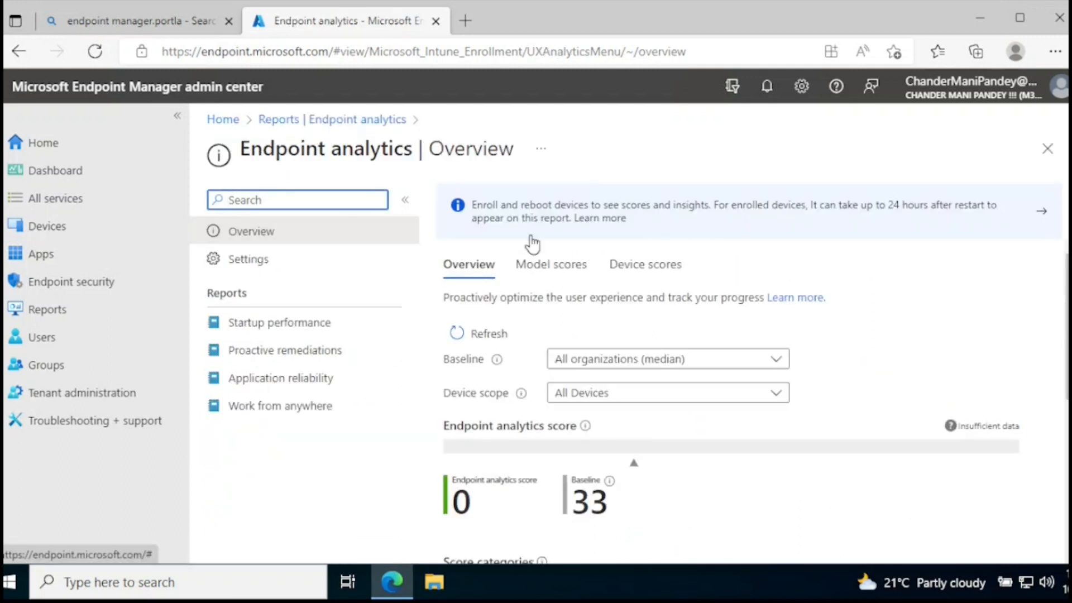
left_click(267, 265)
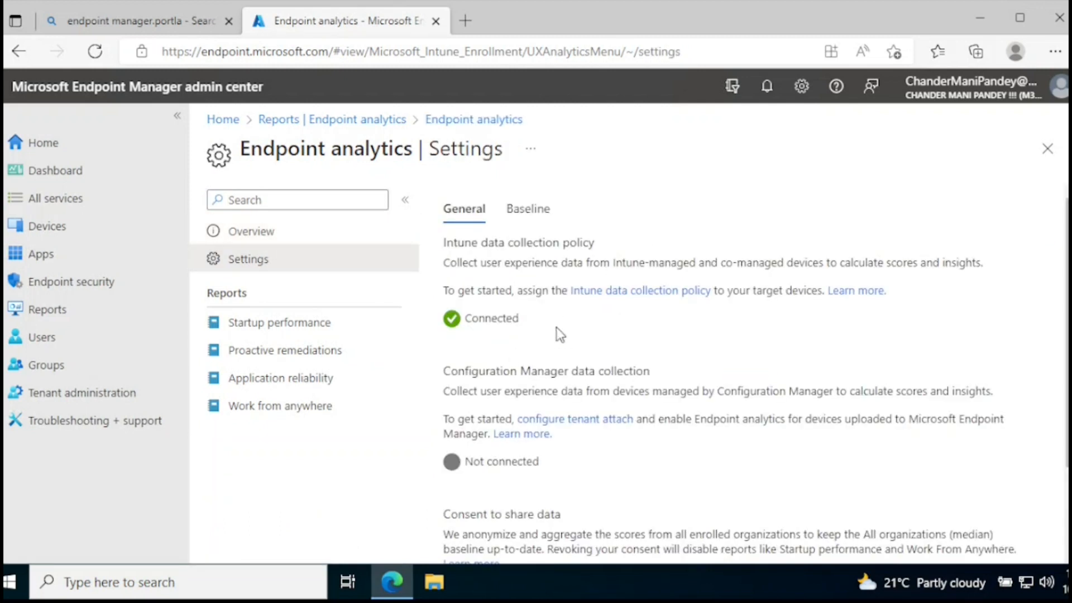
left_click_drag(446, 242, 595, 253)
left_click_drag(537, 326, 455, 326)
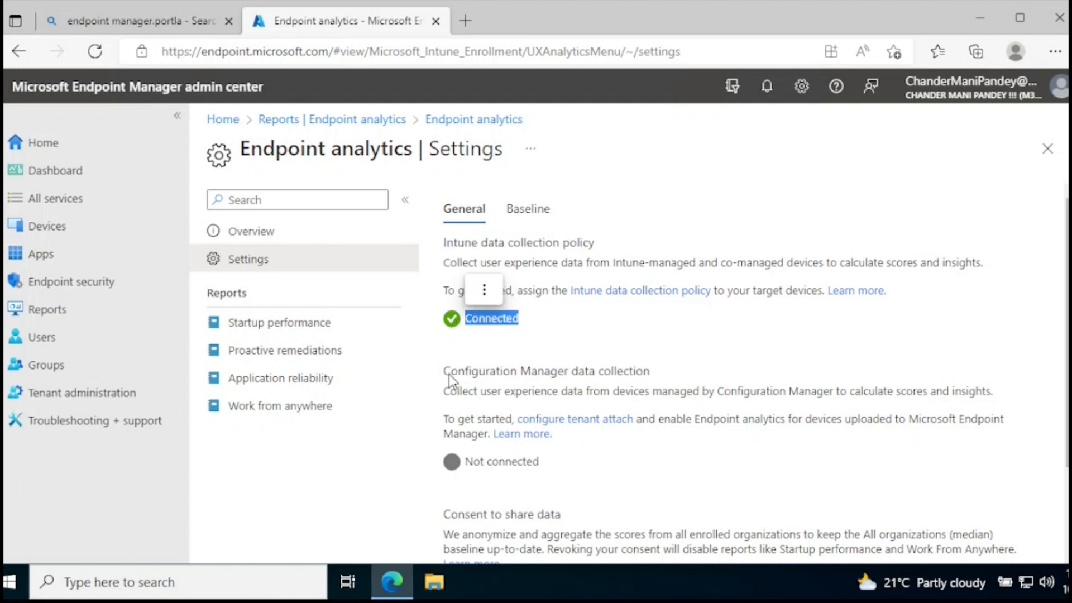
- Review the Configuration Manager data collection status and the Consent to share data section in the settings
left_click_drag(444, 372, 651, 374)
left_click_drag(550, 460, 461, 463)
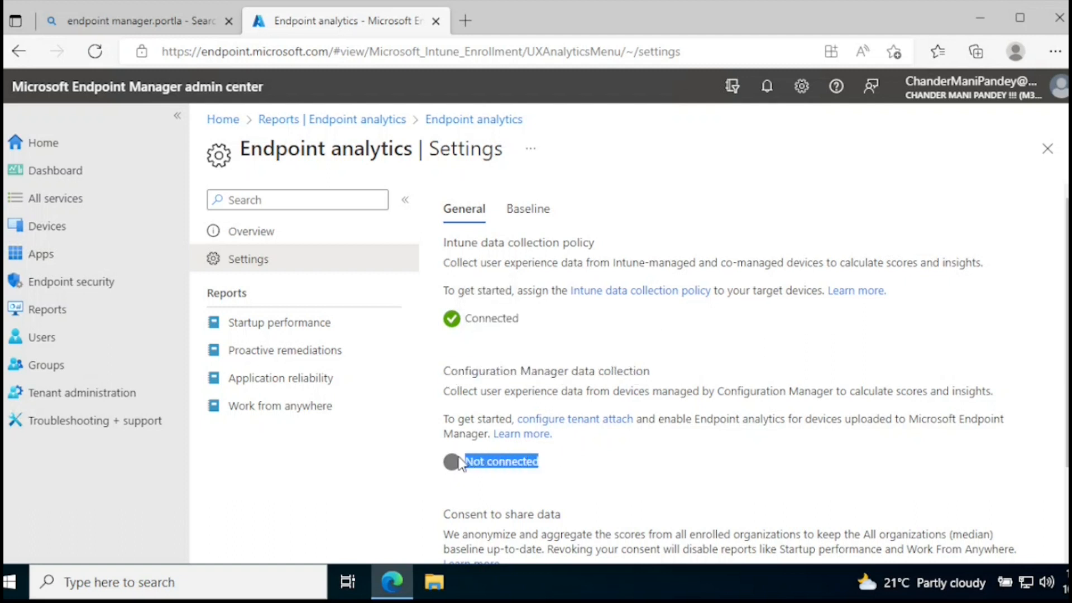
scroll(1058, 346, "down", 2)
scroll(756, 376, "down", 1)
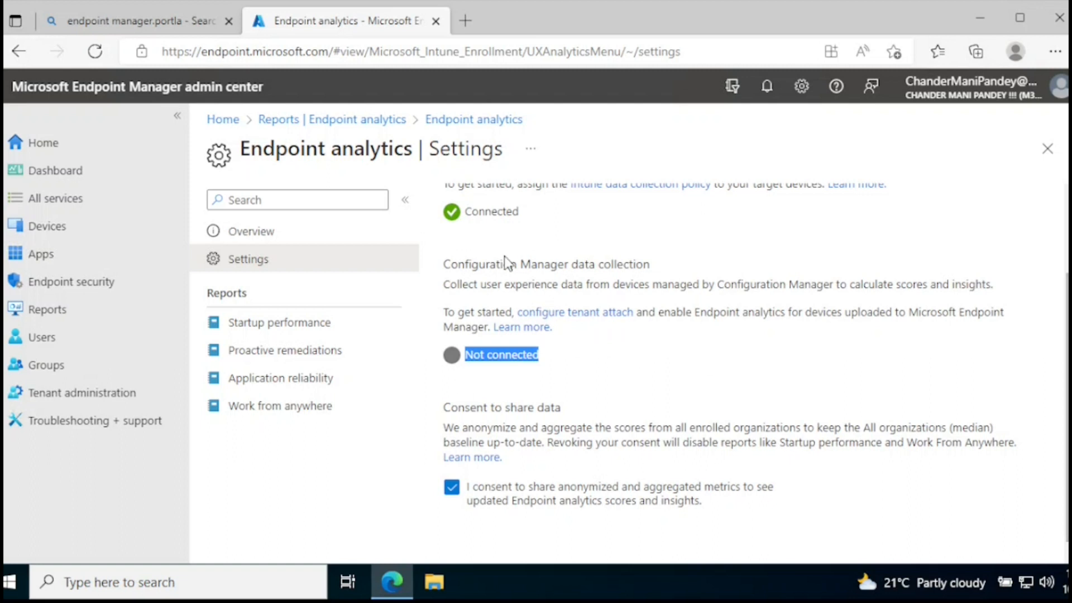
left_click_drag(1067, 326, 1067, 325)
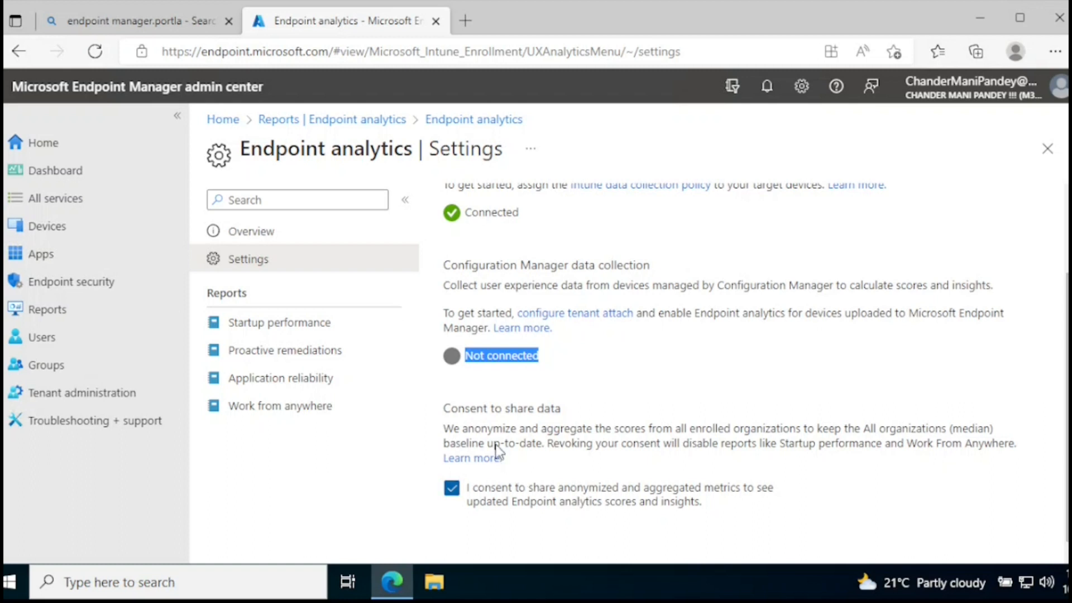
left_click_drag(443, 409, 560, 409)
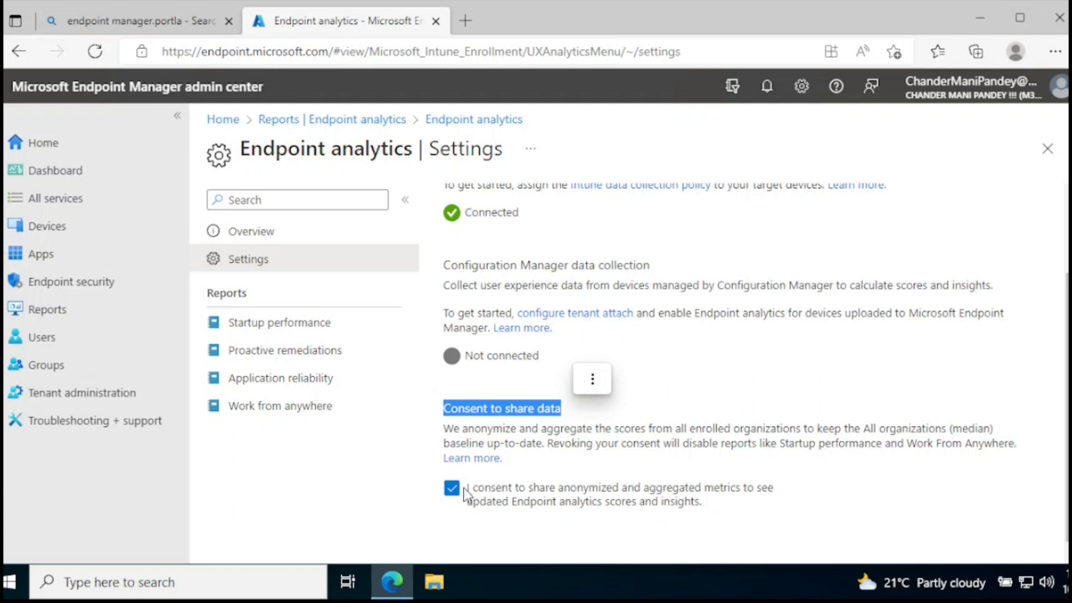
- View the Startup performance report of Endpoint analytics
left_click(276, 330)
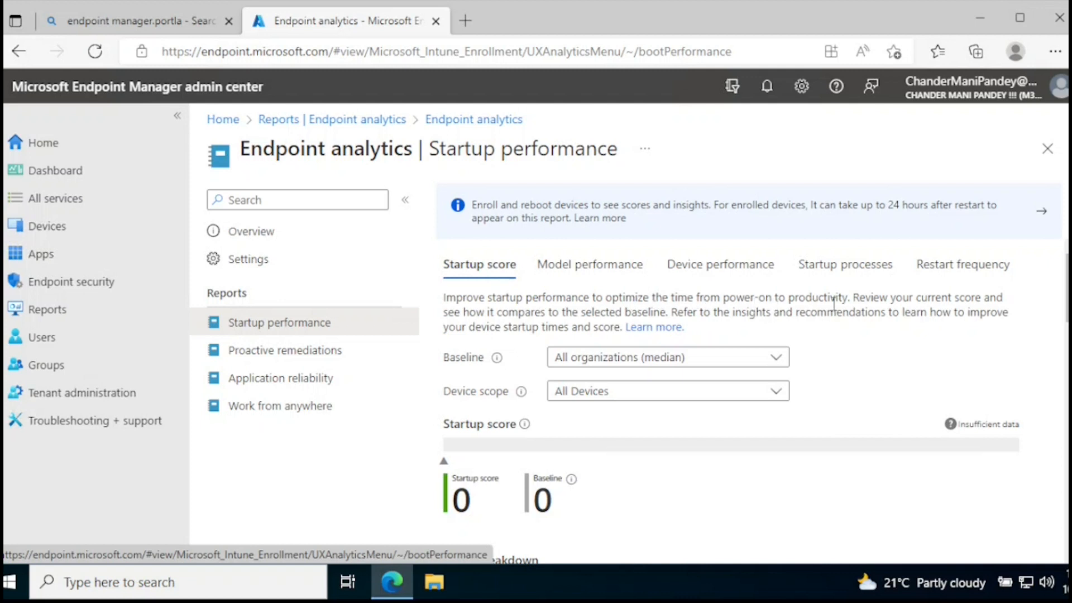
- Confirm in Proactive remediations that the tenant owns a required license, and start creating a script package
left_click(315, 351)
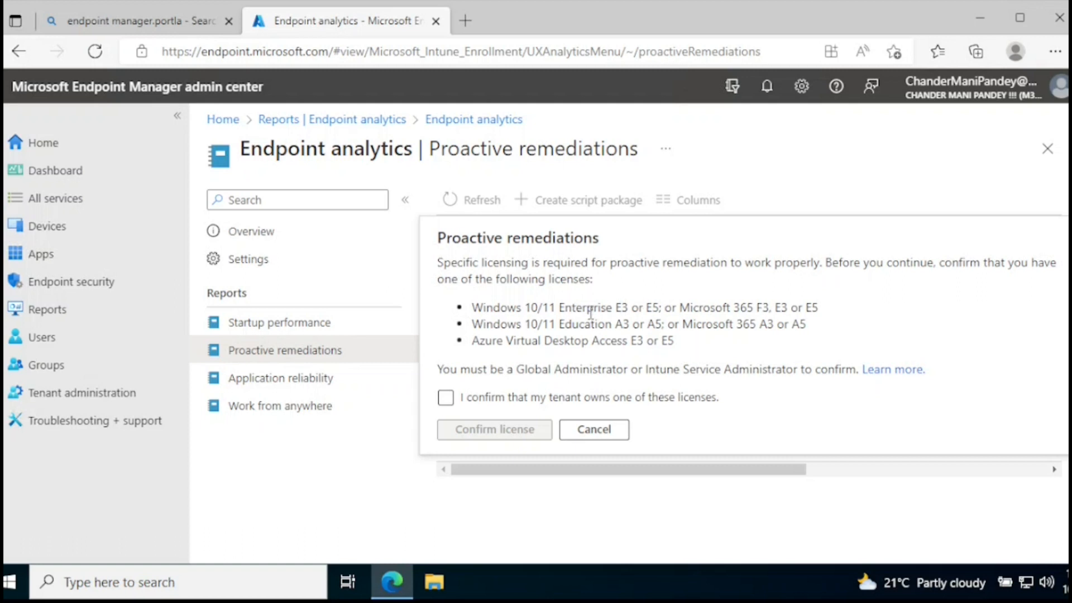
left_click(447, 398)
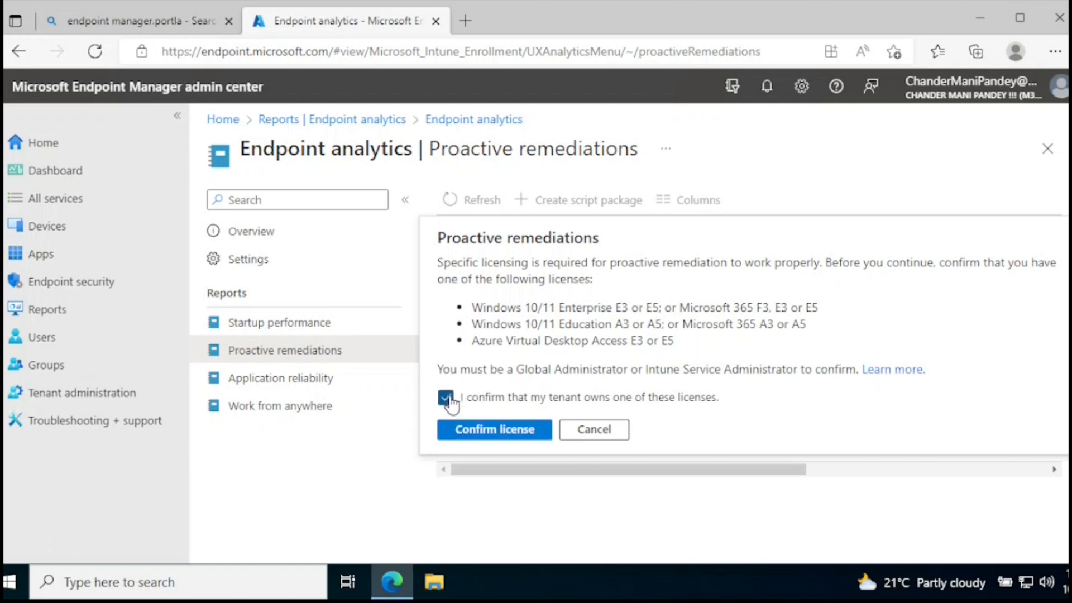
left_click(502, 430)
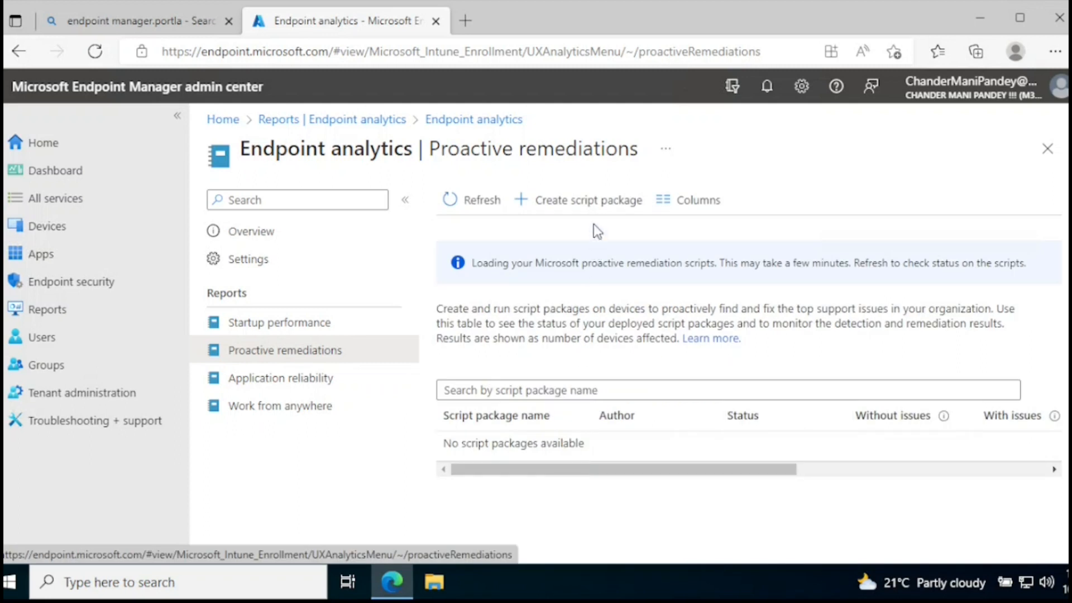
left_click(594, 201)
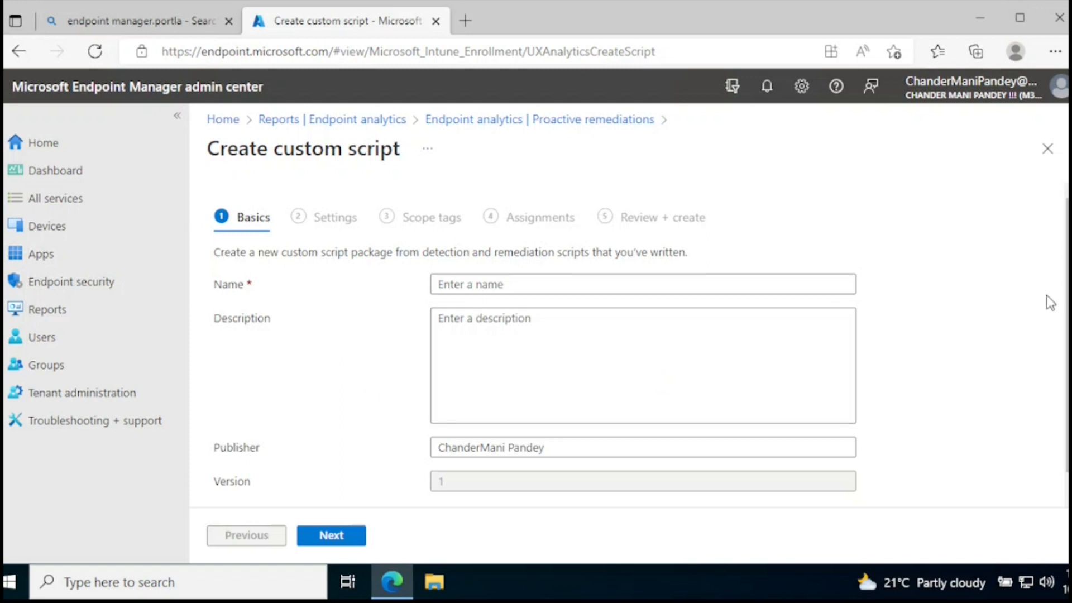
- Look over the Basics of the custom script form, close it without creating a package, and view the Application reliability report
scroll(1045, 299, "down", 1)
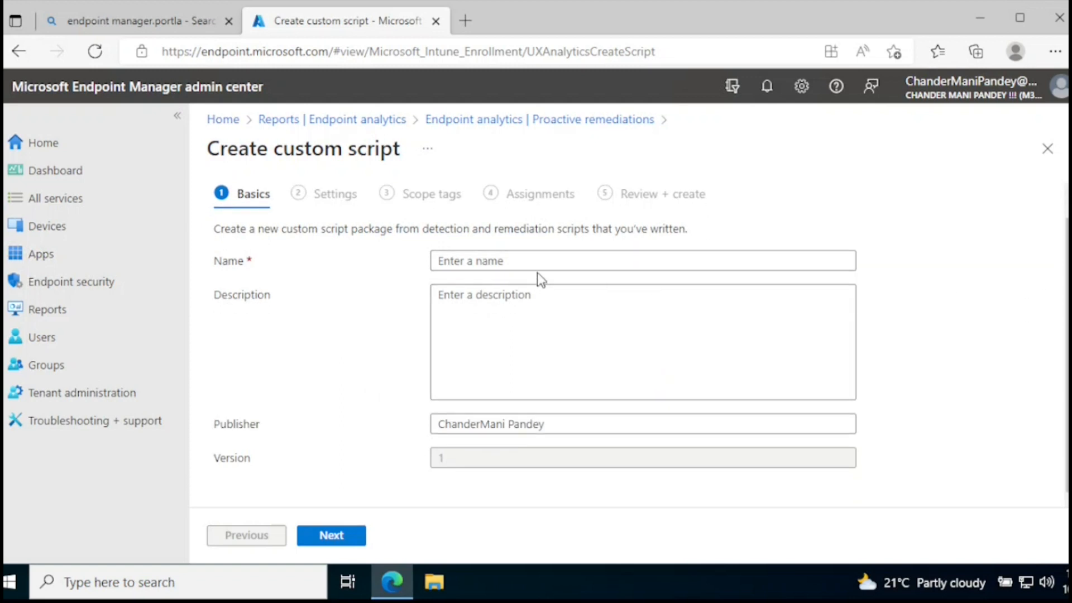
left_click(1048, 148)
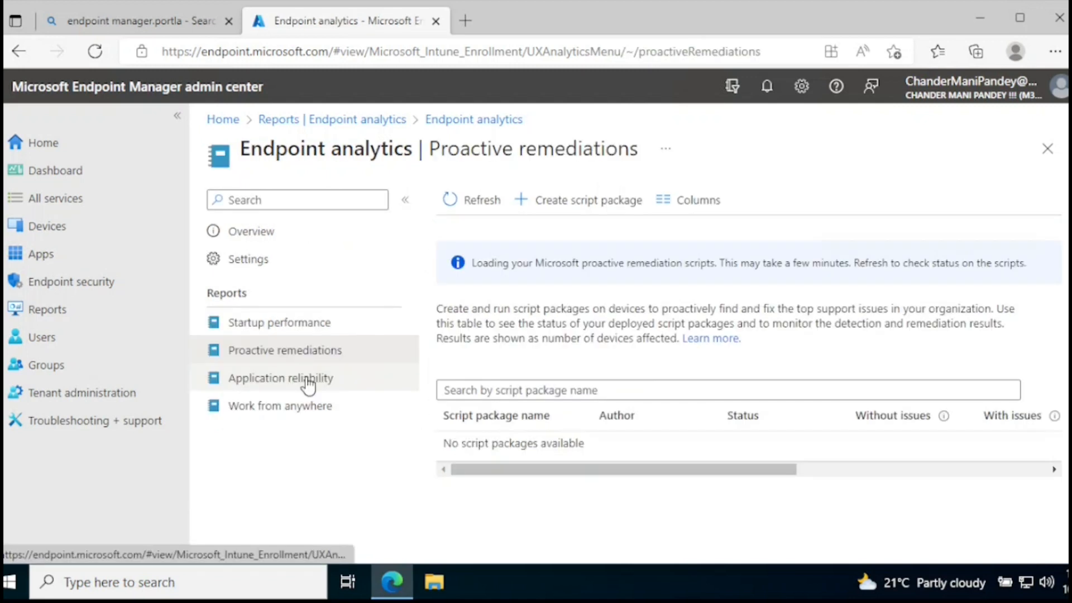
left_click(307, 384)
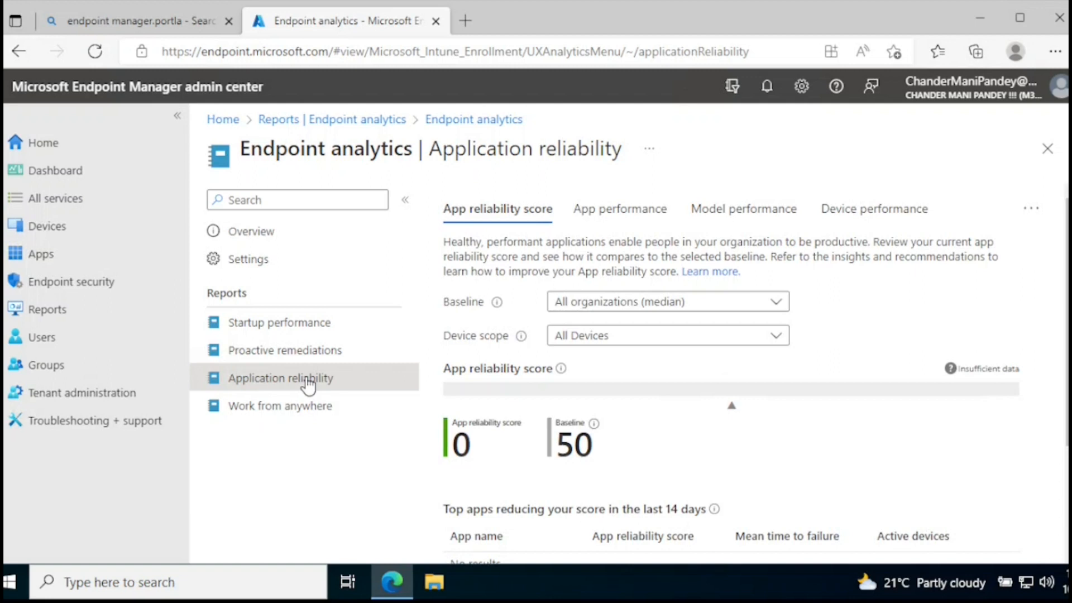
- View the Work from anywhere report of Endpoint analytics and highlight the opening sentence of its overview description
left_click(286, 407)
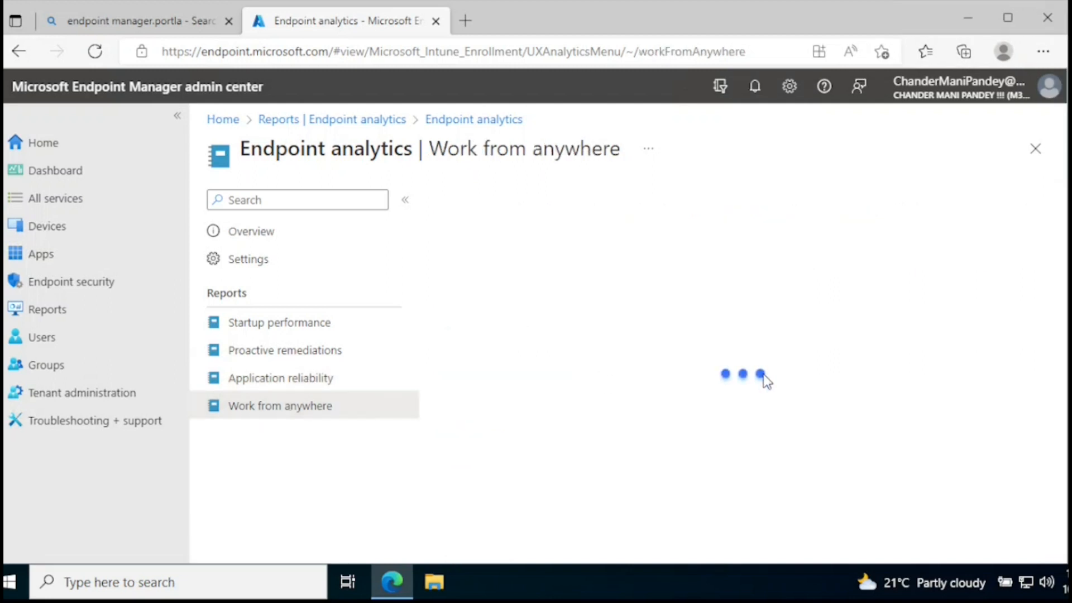
left_click_drag(448, 231, 946, 231)
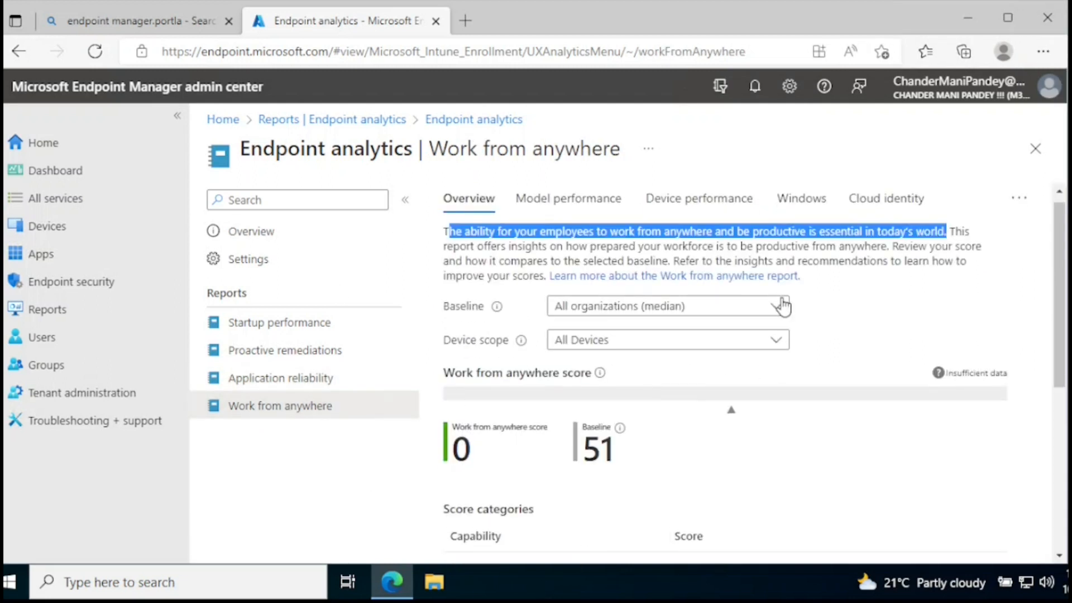
mouse_move(1060, 307)
left_mouse_down()
mouse_move(1060, 317)
mouse_move(1059, 301)
left_mouse_up()
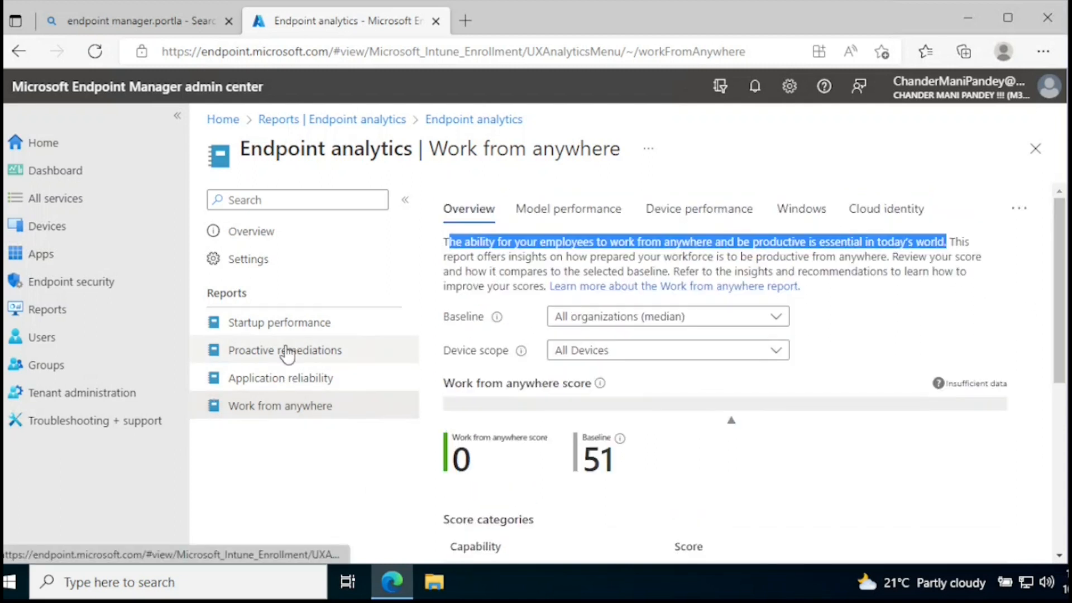